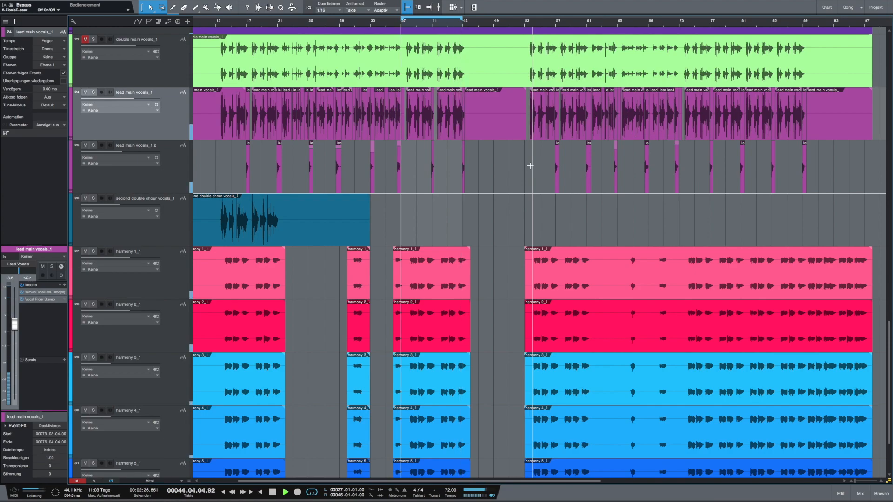
Stop playback, solo the lead main vocals_1 track and bring up the Lead Vocals bus in the mixer
key("space")
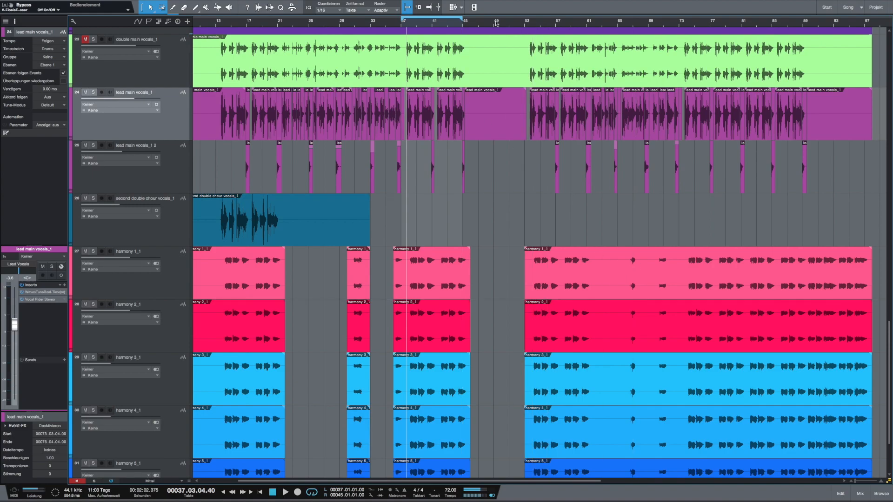
left_click(93, 92)
key("F3")
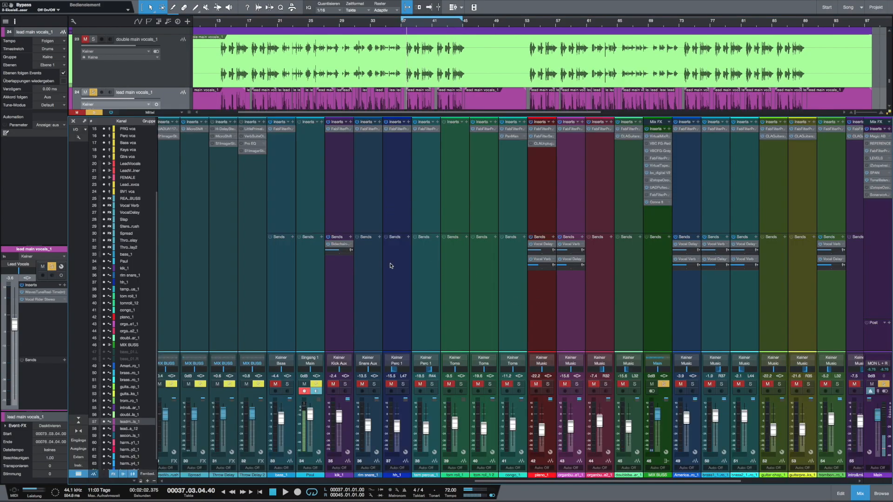
scroll(391, 266, "left", 5)
scroll(391, 266, "left", 3)
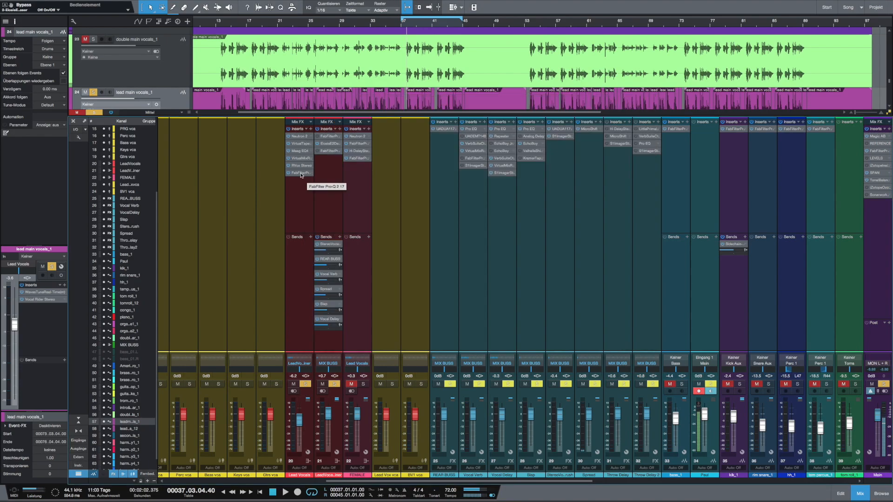
Audition the low-mid cut band of FabFilter Pro-Q 2 in isolation on the Lead Vocals bus during playback
left_click(301, 173)
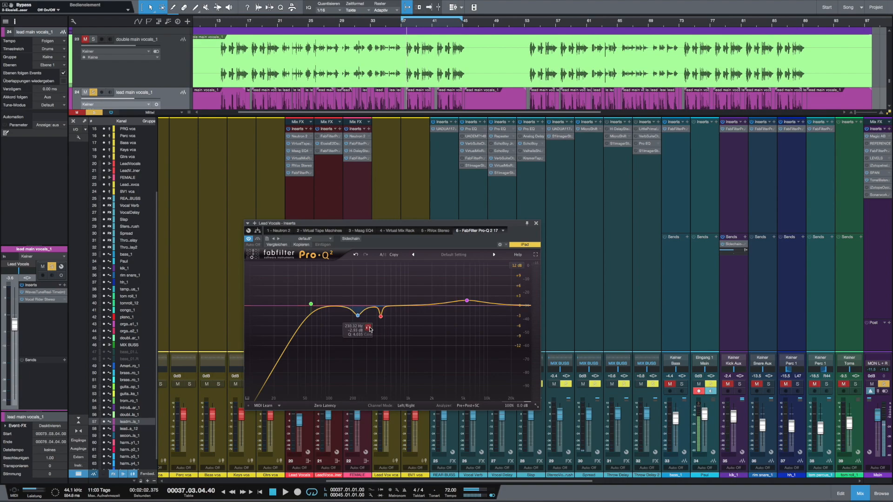
left_click(369, 327)
key("space")
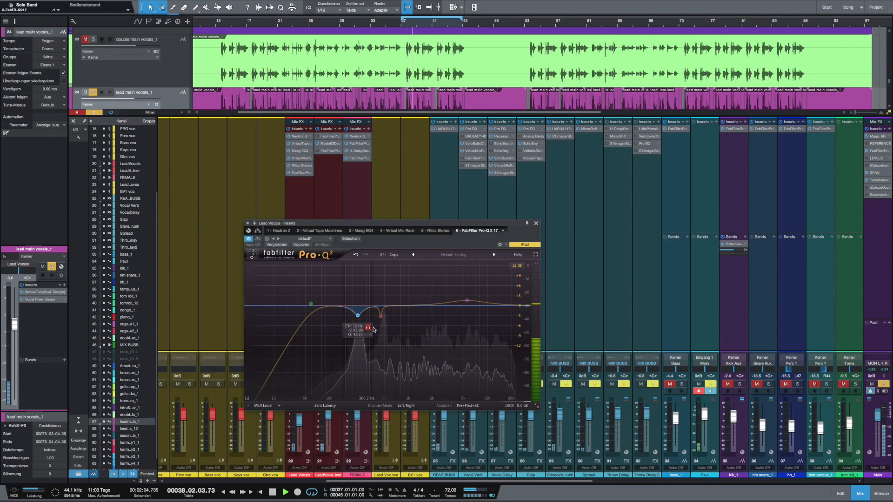
left_click(391, 330)
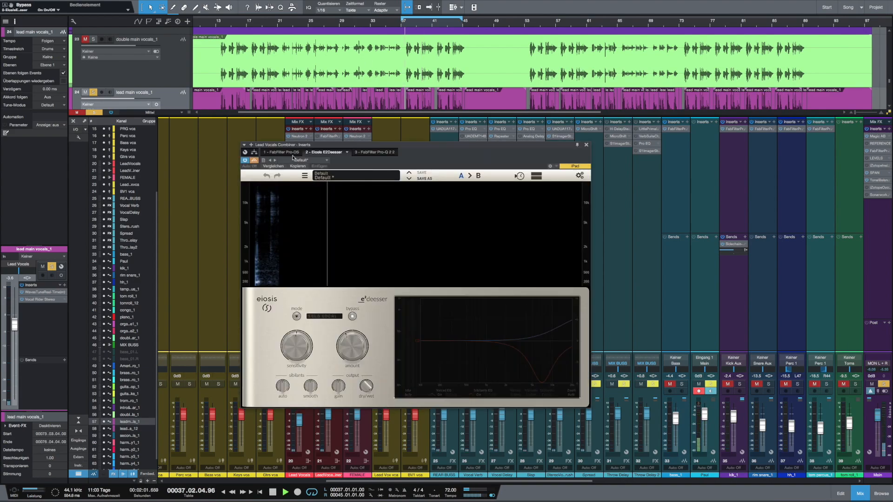
Compare the lead vocals with and without the Eiosis E2Deesser on the Lead Vocals Combiner channel
left_click(255, 161)
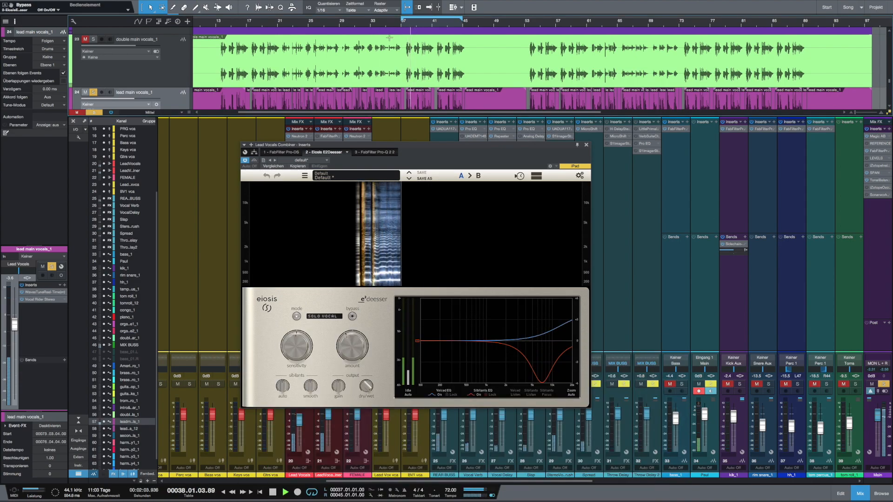
left_click(254, 161)
left_click(404, 26)
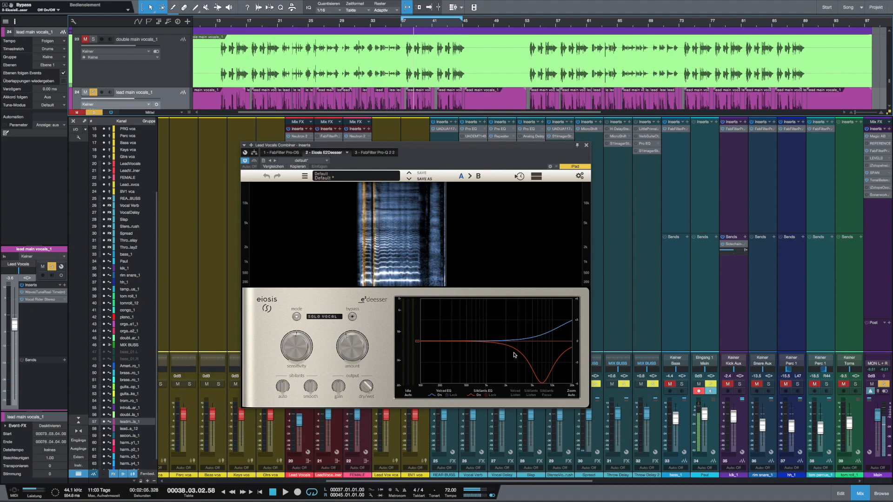
key("Escape")
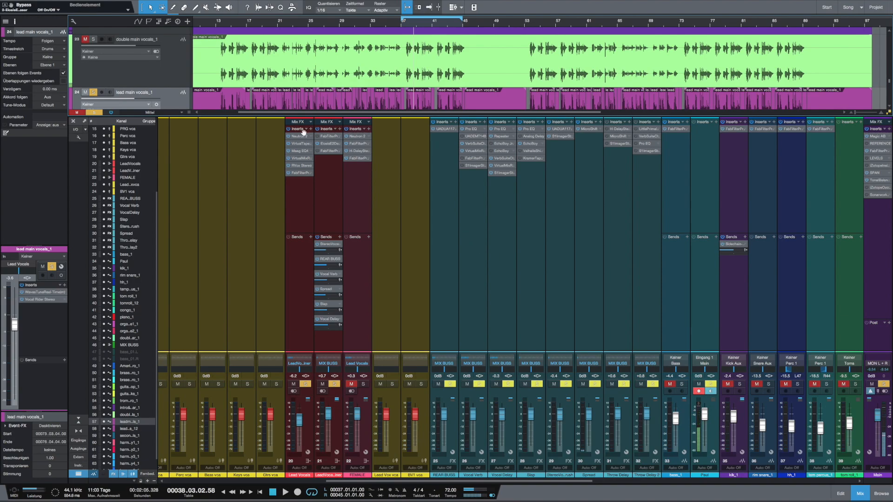
Inspect the Neutron 2 equalizer and the FabFilter Pro-Q 2 curve on the Lead Vocals bus
left_click(370, 137)
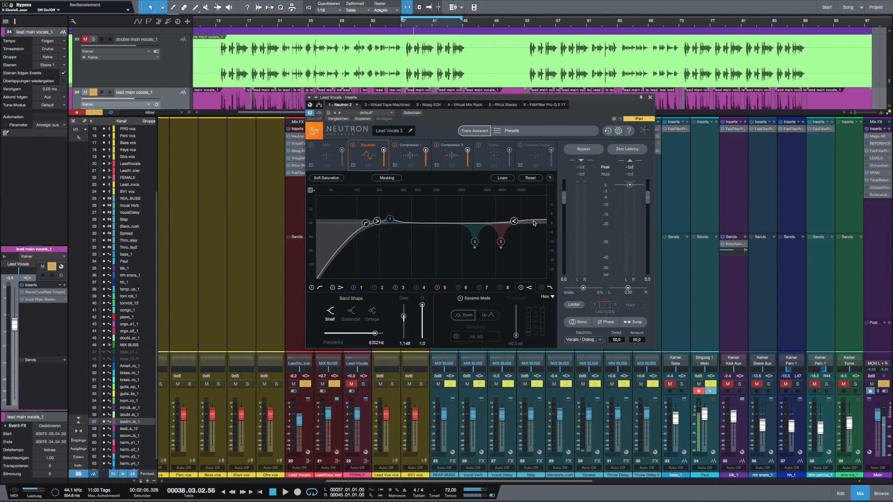
left_click(650, 97)
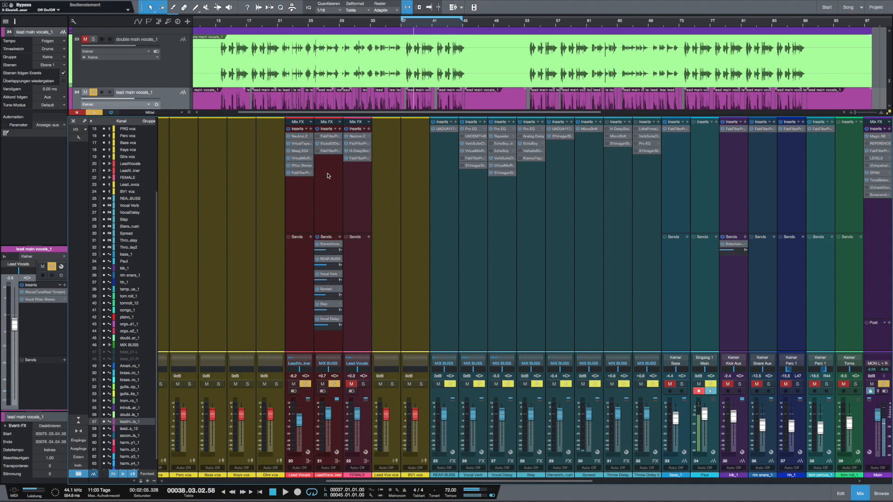
left_click(303, 173)
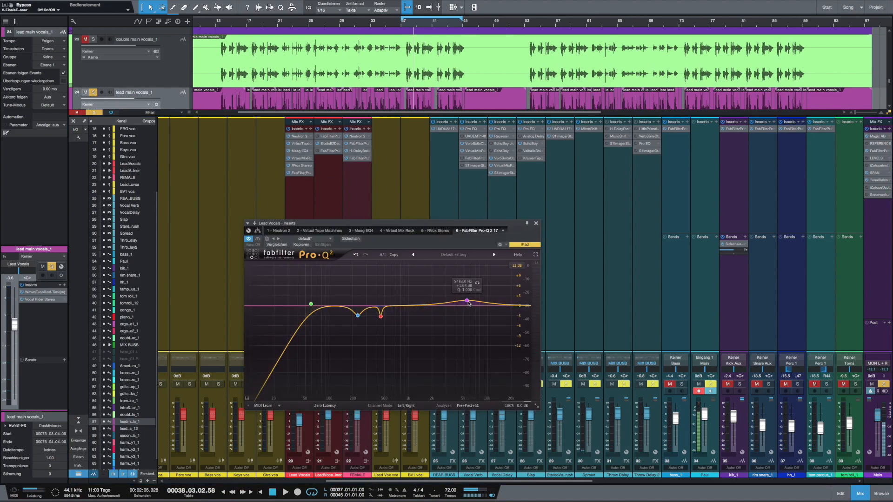
left_click(536, 223)
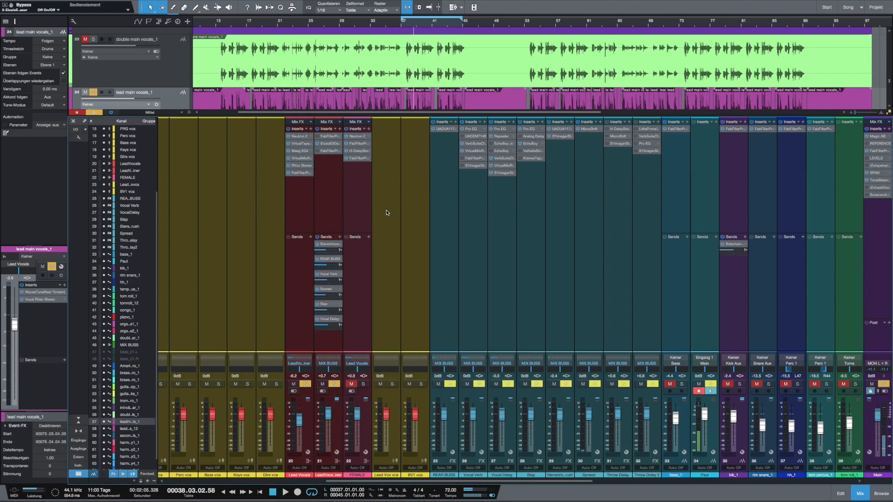
Inspect the Maag EQ4 on the Lead Vocals bus while playing the vocals from bar 37
left_click(301, 151)
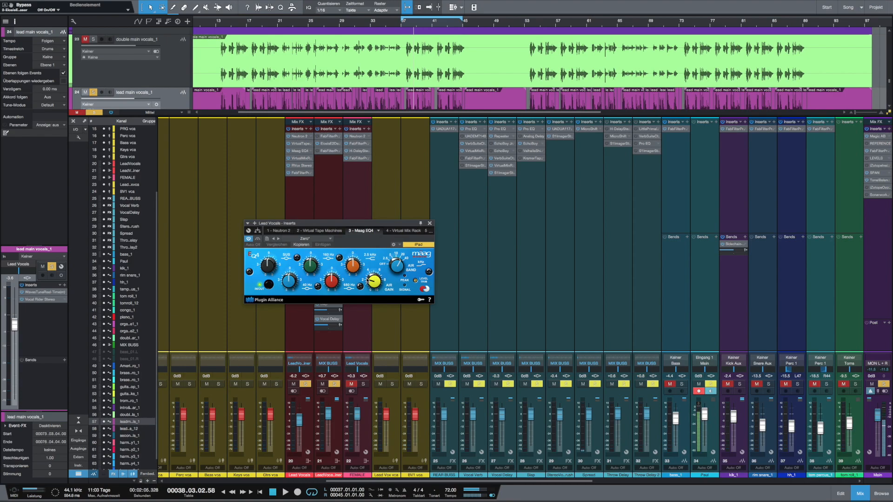
left_click(406, 26)
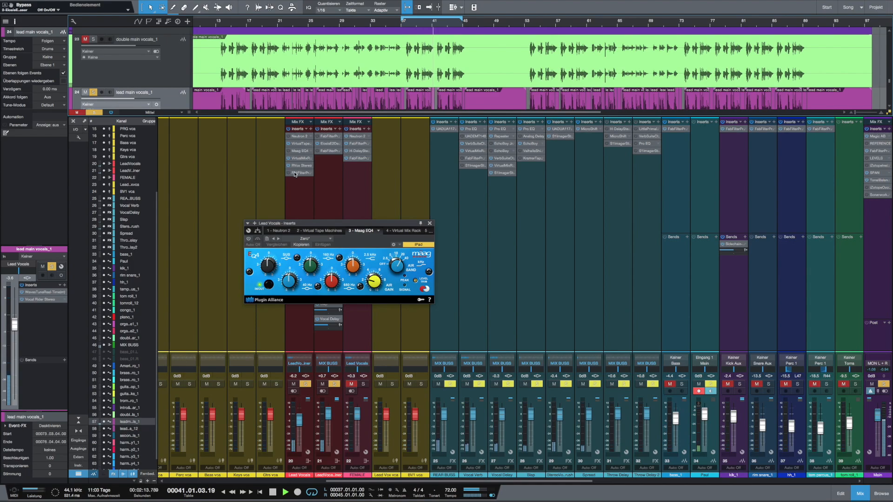
left_click(408, 27)
left_click(430, 224)
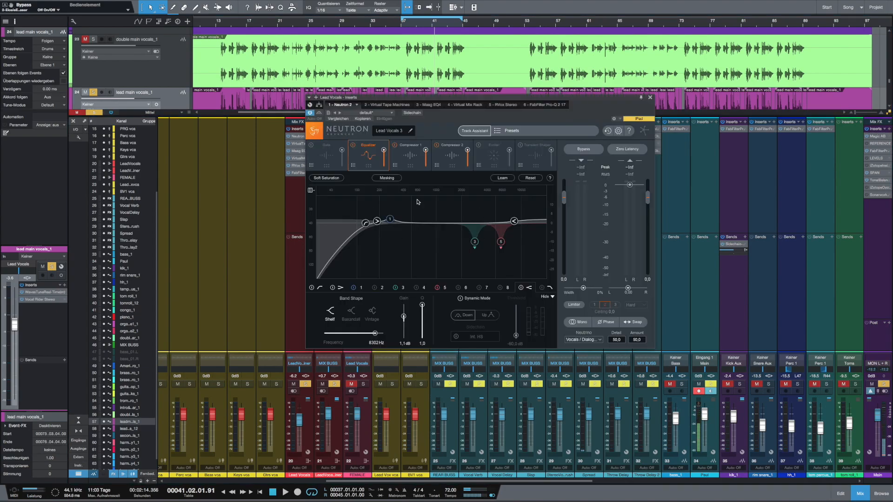
Check Neutron 2's Compressor 1 and the RVox Stereo compression on the Lead Vocals bus during playback from bar 37
left_click(415, 159)
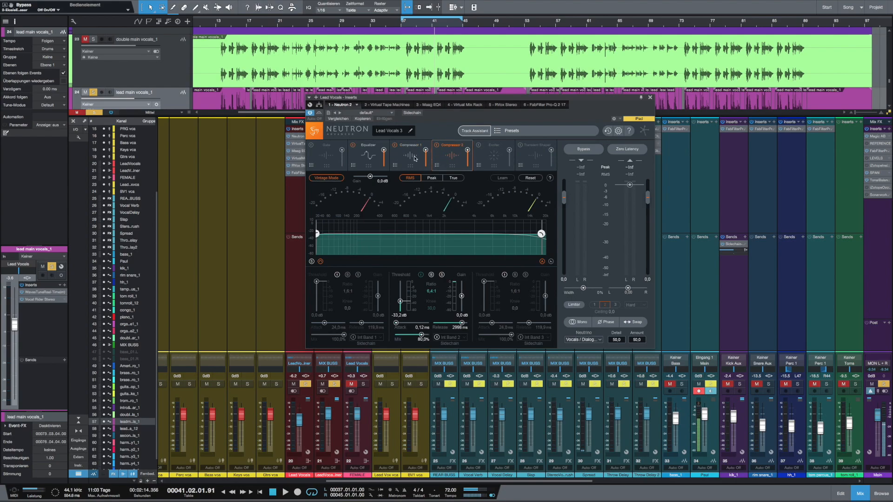
left_click(407, 25)
key("space")
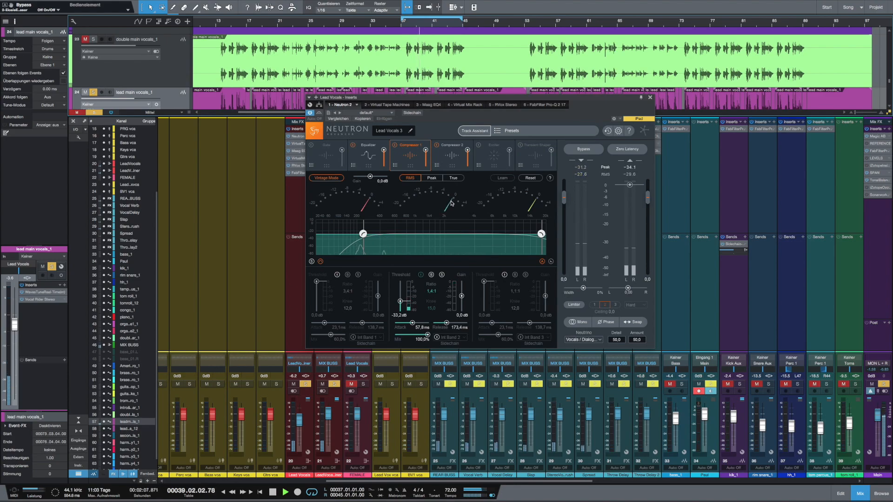
key("space")
left_click(649, 97)
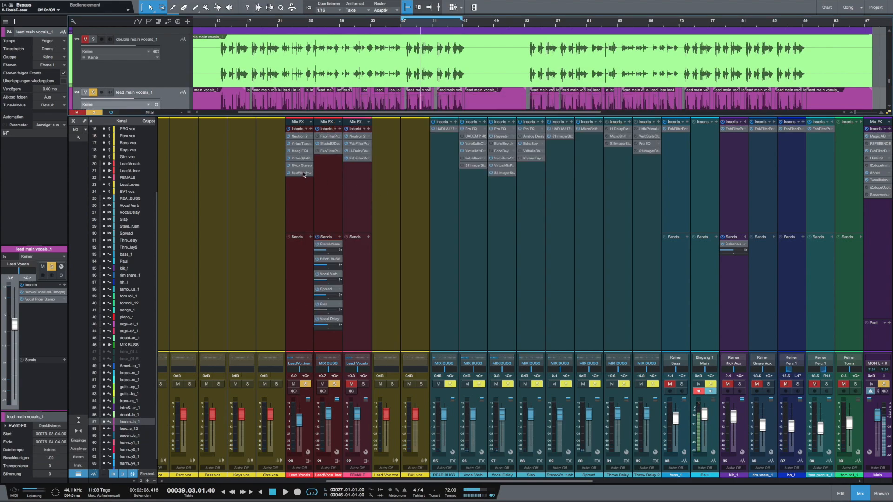
left_click(302, 166)
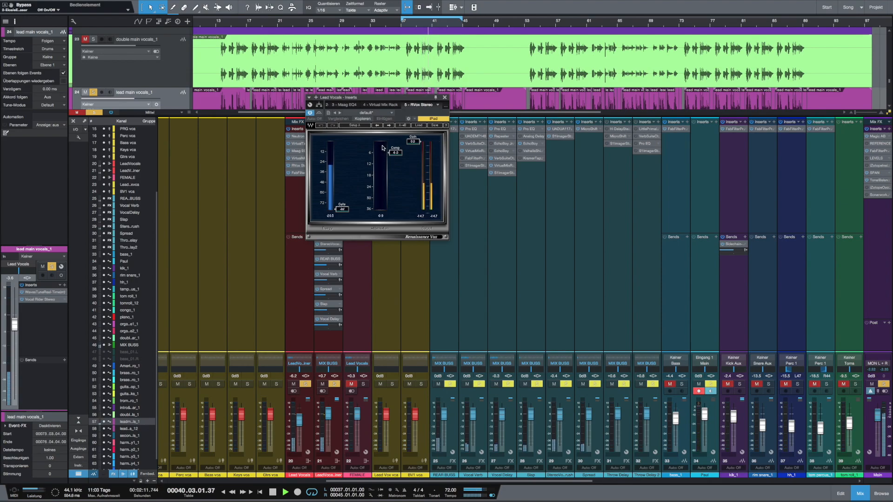
left_click(444, 98)
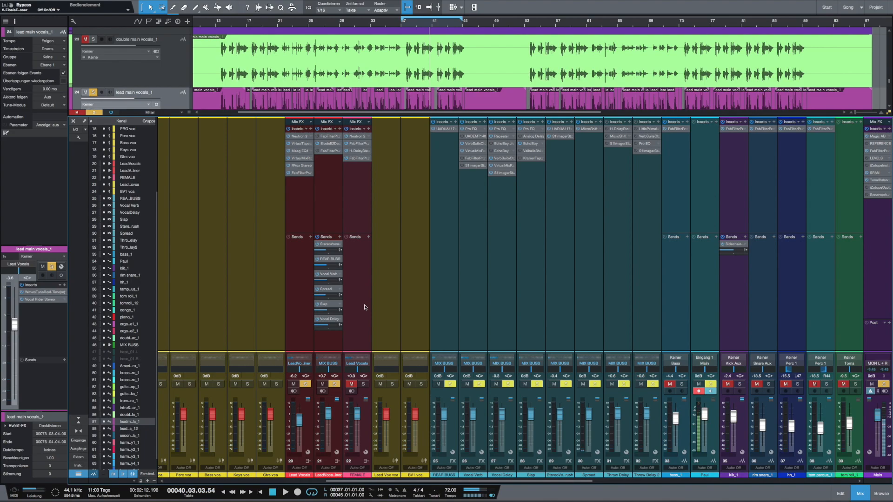
Toggle the REAR BUSS send on the Lead Vocals Combiner channel and inspect the VerbSuite Classics reverb on Vocal Verb
left_click(317, 258)
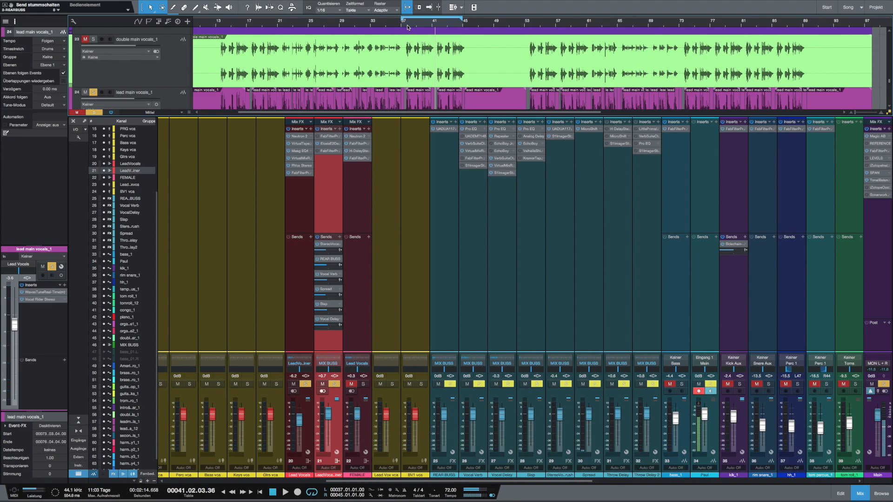
double_click(328, 274)
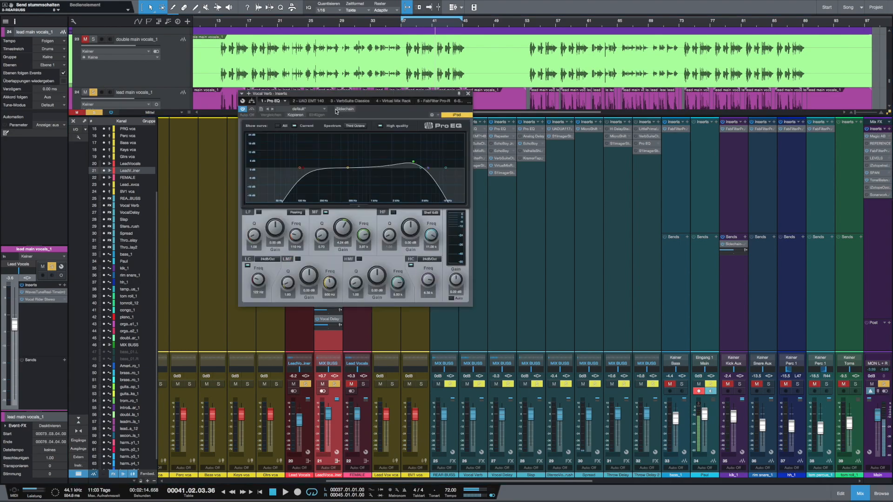
left_click(356, 101)
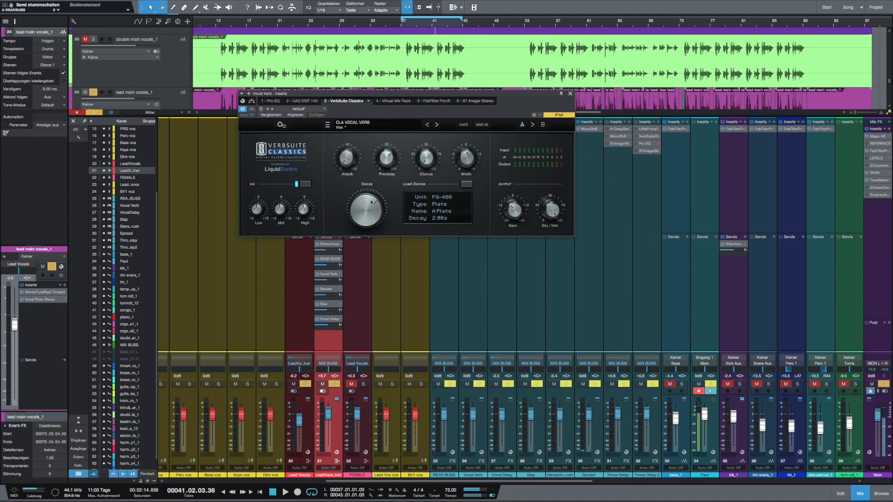
left_click(570, 94)
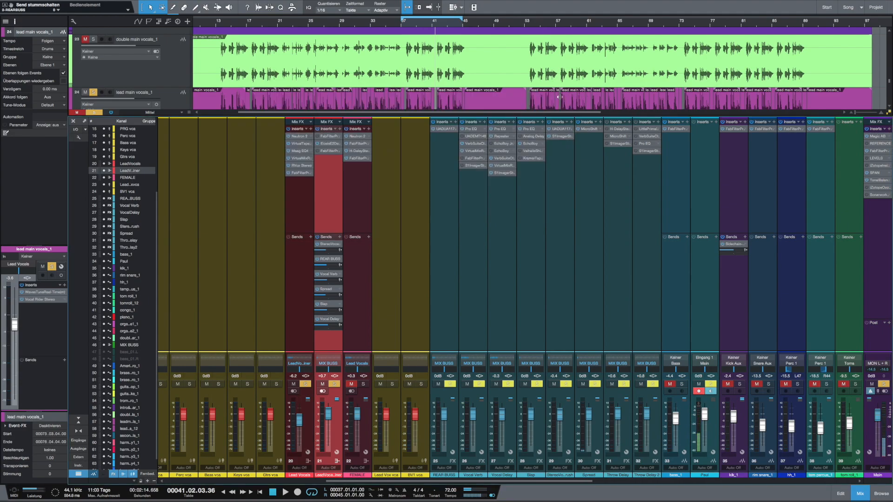
Inspect MicroShift on the Spread effect channel and EchoBoy on the Slap and Vocal Delay channels
double_click(327, 289)
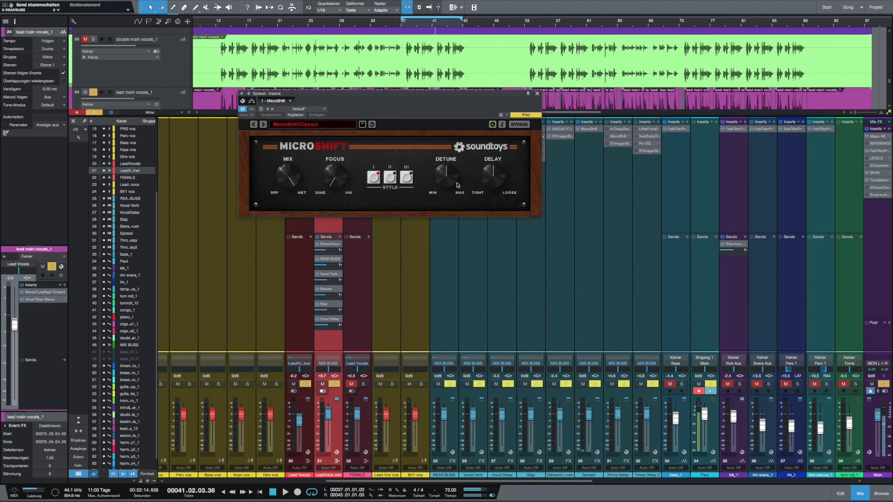
left_click(537, 94)
left_click(326, 305)
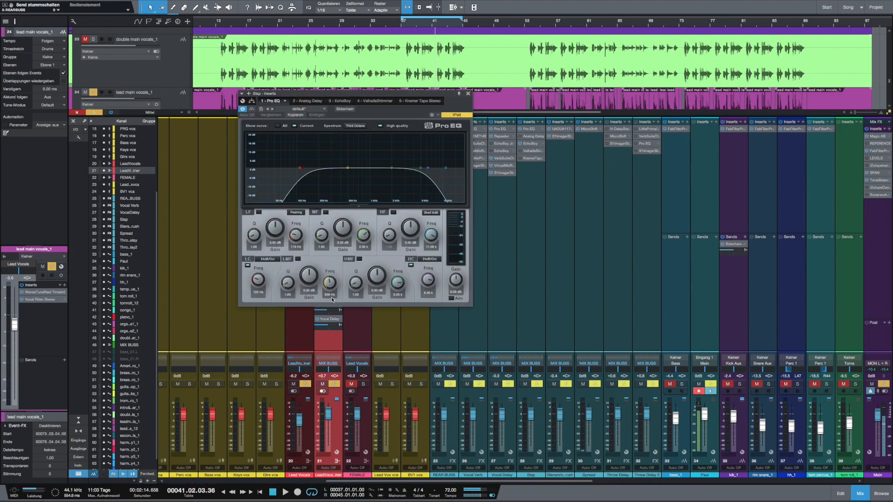
left_click(340, 101)
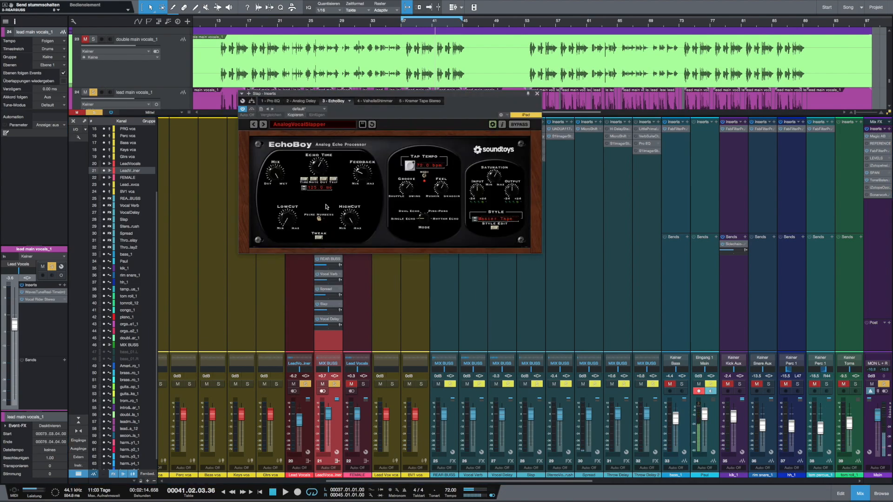
left_click(537, 94)
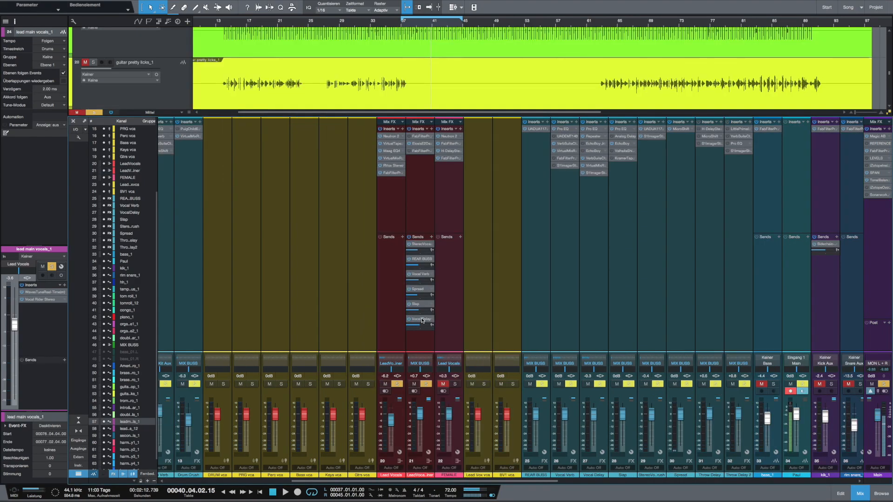
left_click(422, 320)
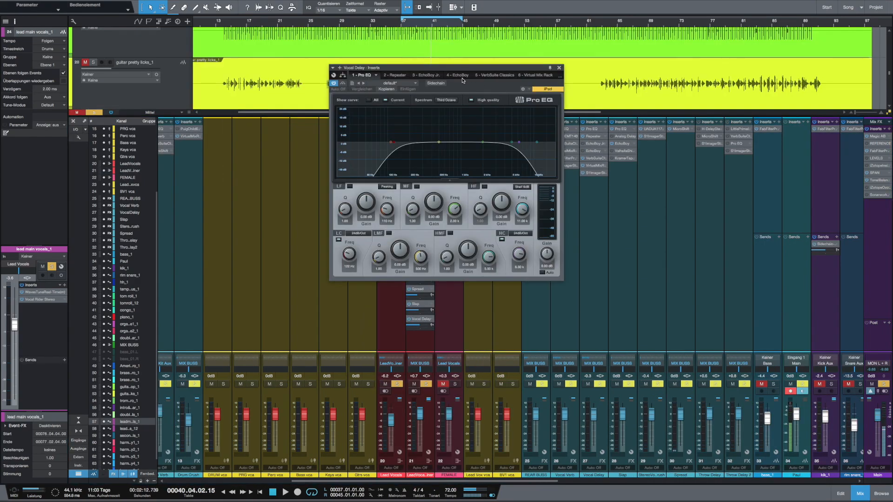
left_click(452, 75)
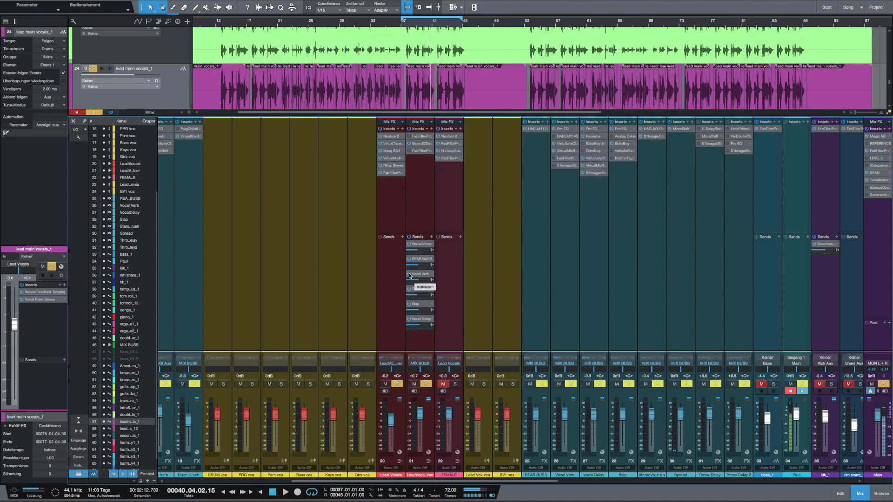
Toggle the Vocal Verb send on the Lead Vocals Combiner channel and audition the vocals from bar 37
left_click(410, 276)
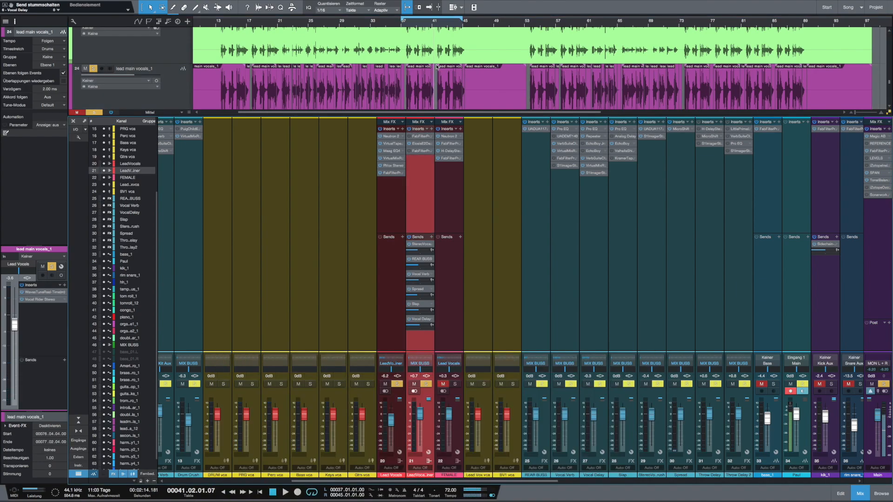
left_click(407, 26)
key("space")
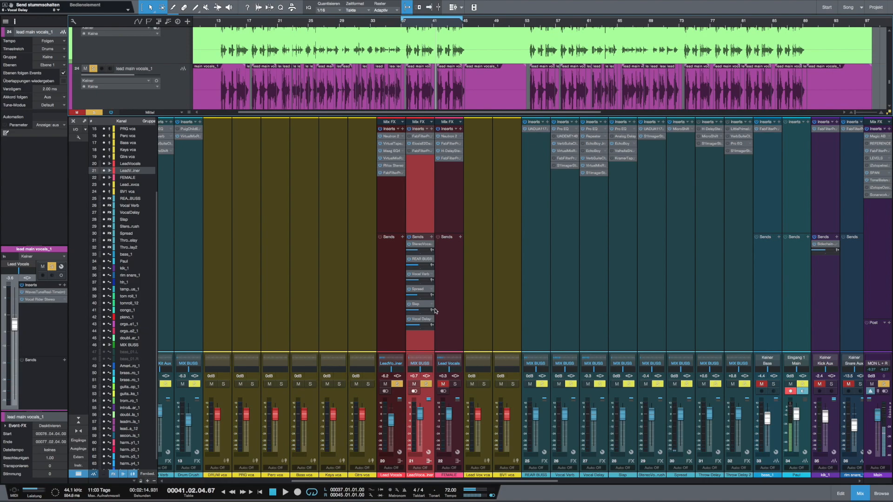
Hide the mixer and solo the six harmony tracks, harmony 1_1 through harmony 6_1
key("F3")
scroll(96, 155, "down", 3)
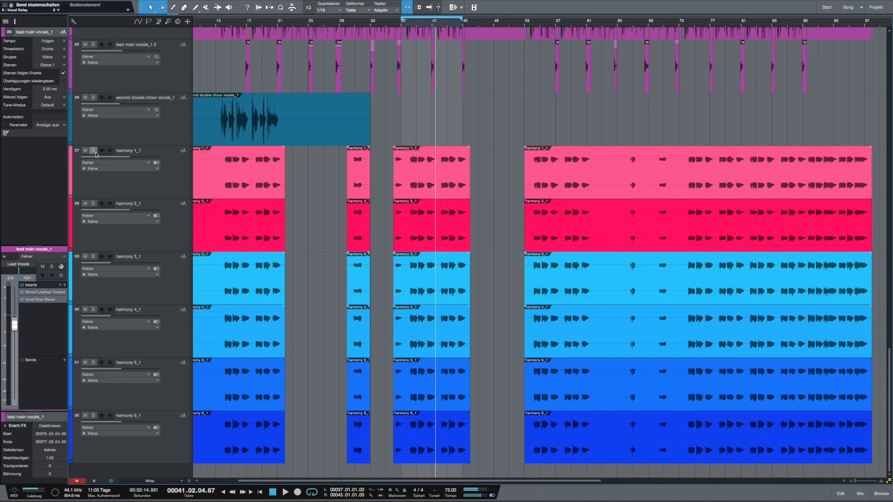
left_click_drag(93, 151, 93, 416)
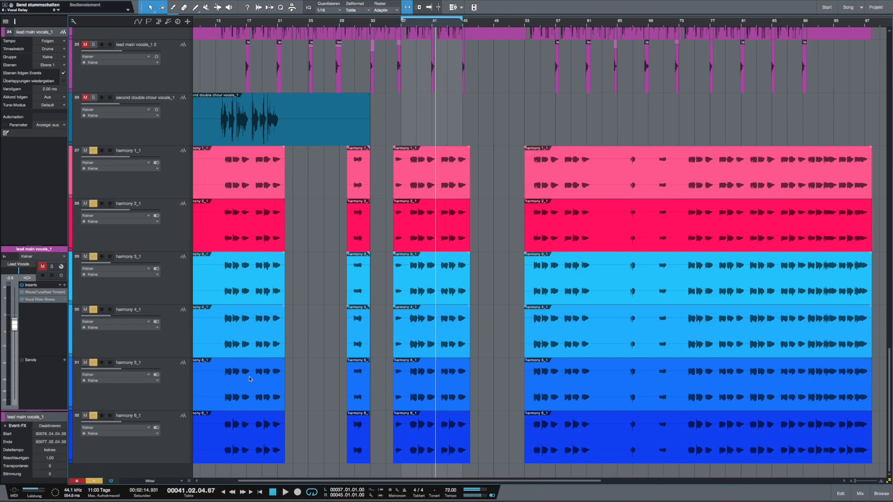
Audition the six soloed harmony tracks from around bar 38, stopping playback after a short passage
left_click(410, 22)
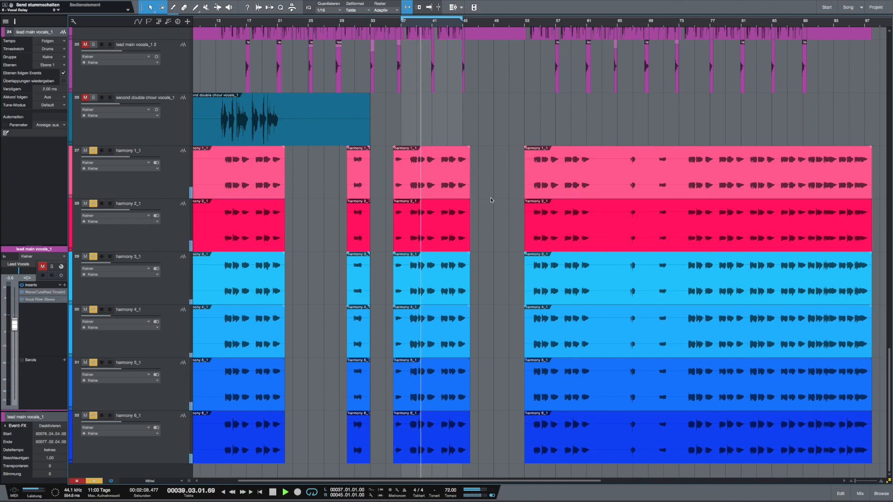
key("space")
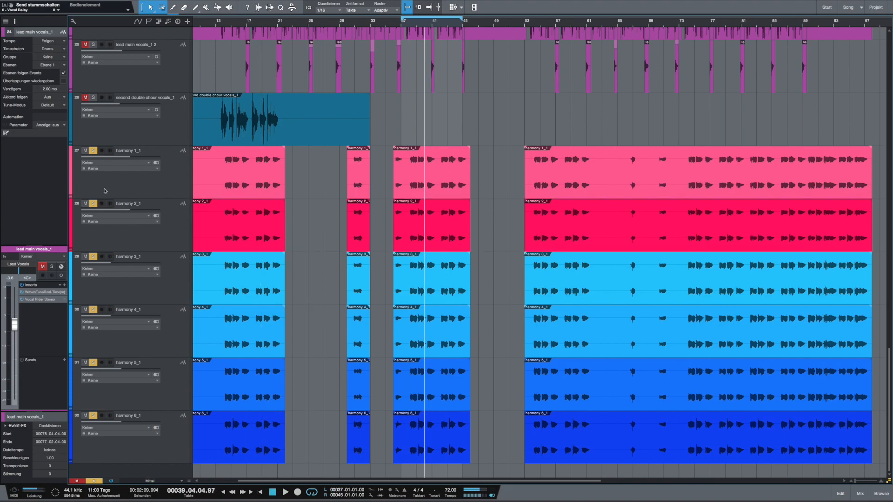
Inspect the level and panning of each harmony channel, comparing the pairs 1_1 and 2_1, 3_1 and 4_1, and 5_1 and 6_1
left_click(172, 180)
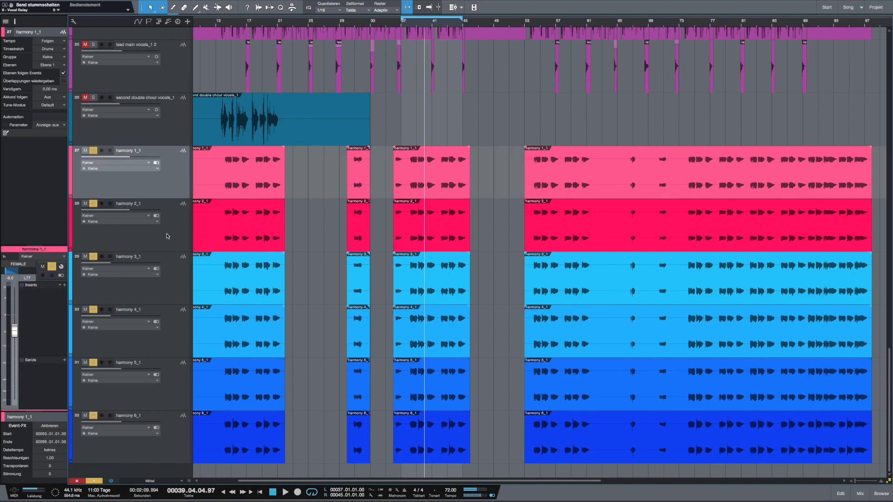
left_click(171, 234)
left_click(164, 180)
left_click(169, 226)
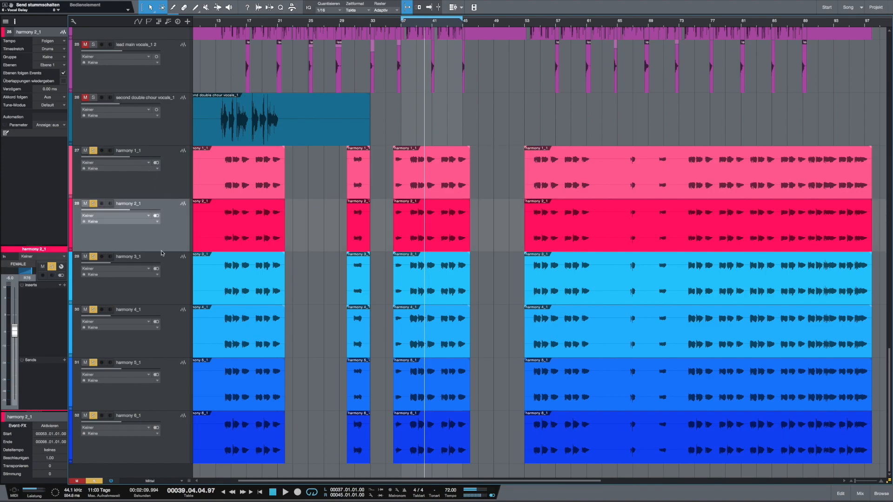
left_click(171, 275)
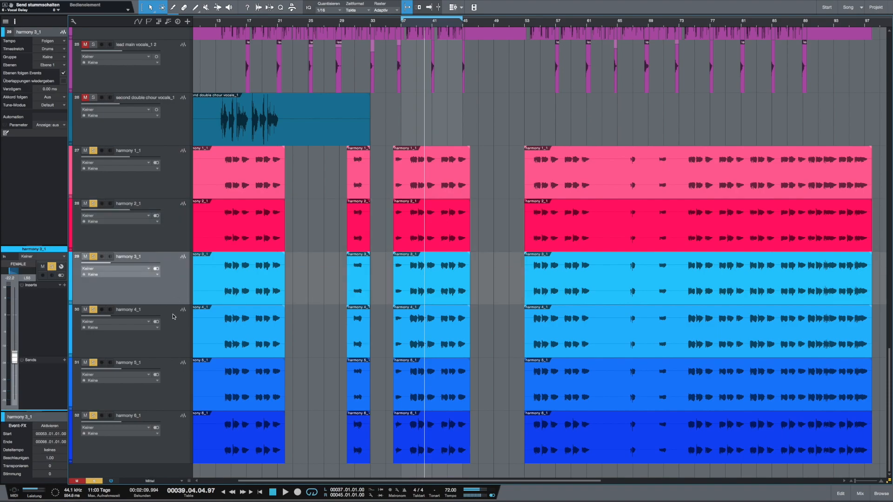
left_click(179, 331)
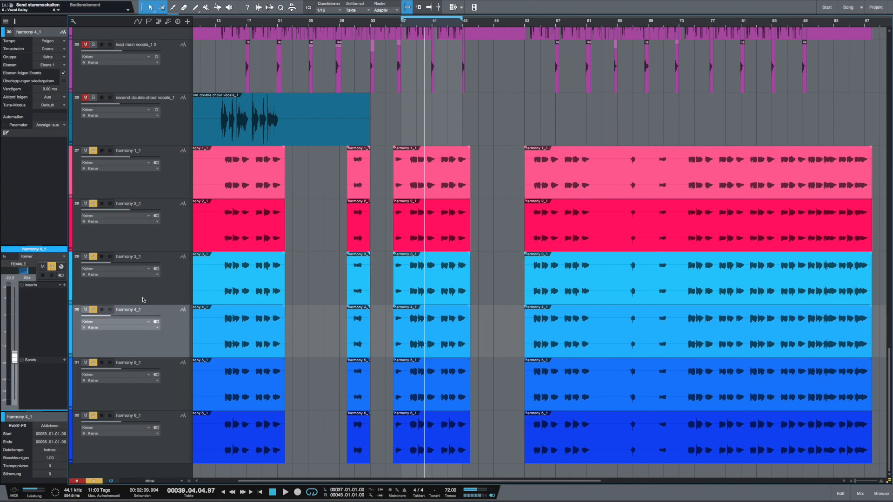
left_click(163, 291)
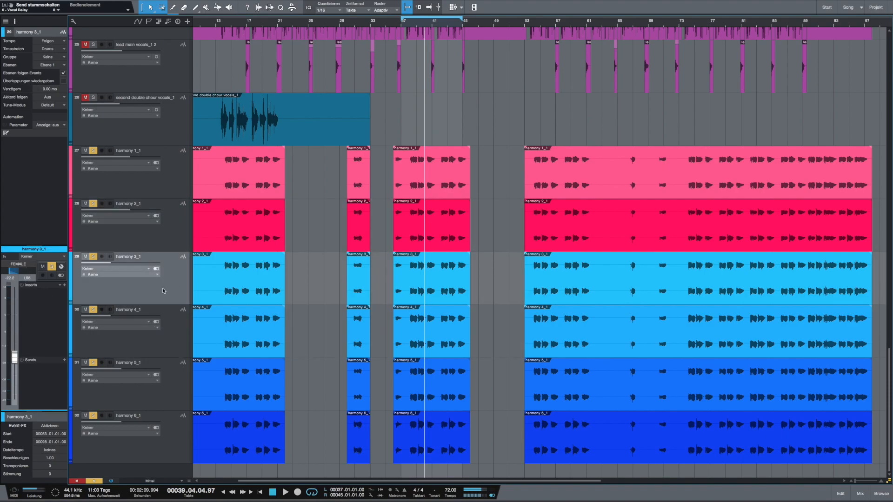
left_click(176, 332)
left_click(176, 386)
left_click(175, 435)
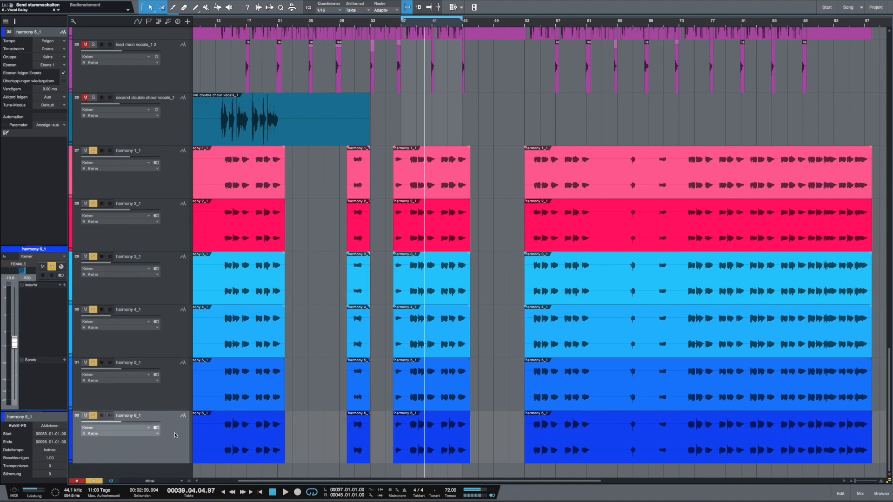
left_click(168, 372)
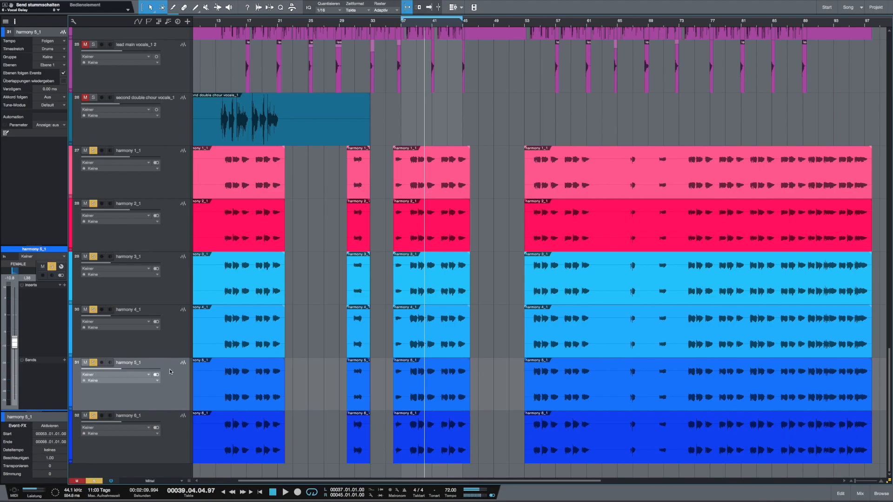
Solo the lead main vocals_1 track alongside the harmonies and audition them together
scroll(124, 214, "up", 5)
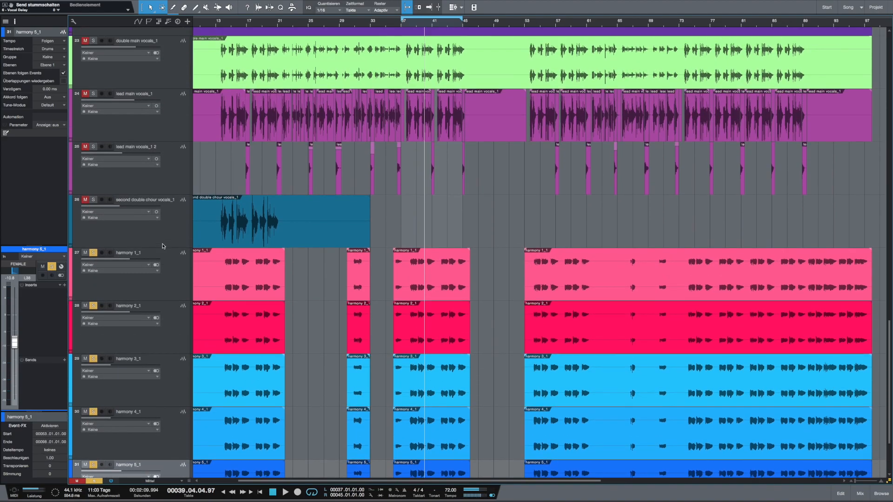
key("space")
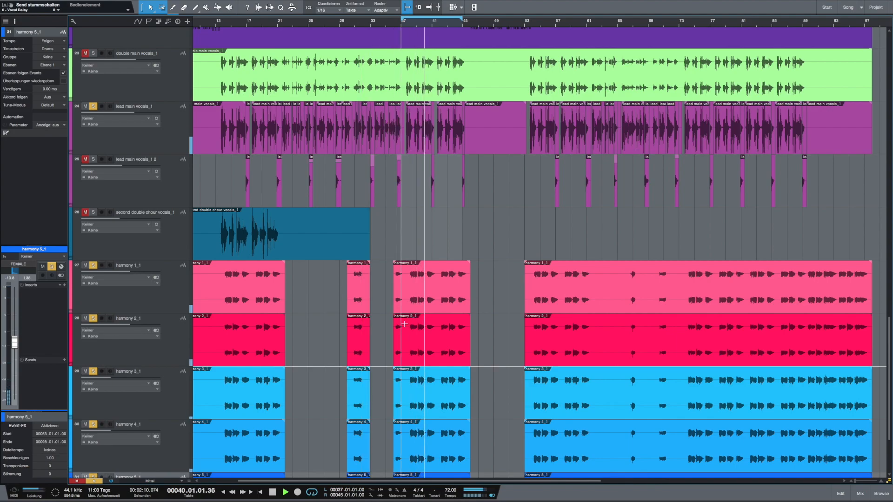
scroll(404, 324, "down", 3)
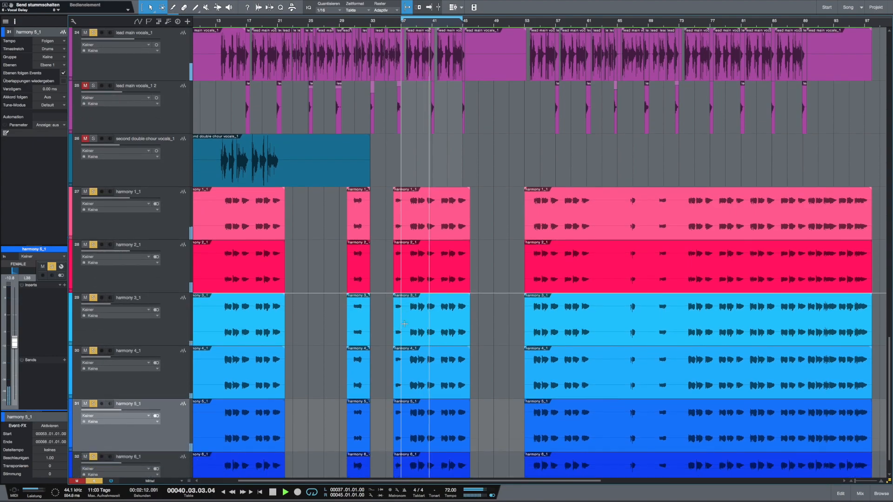
scroll(404, 324, "down", 2)
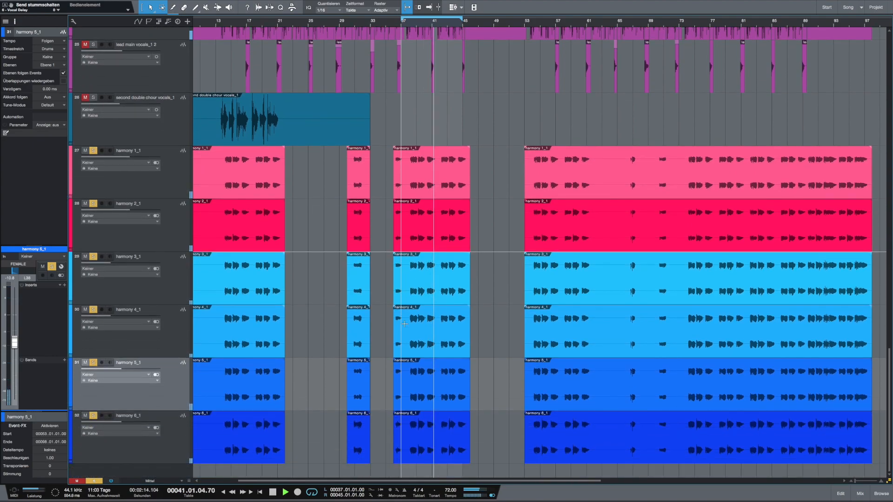